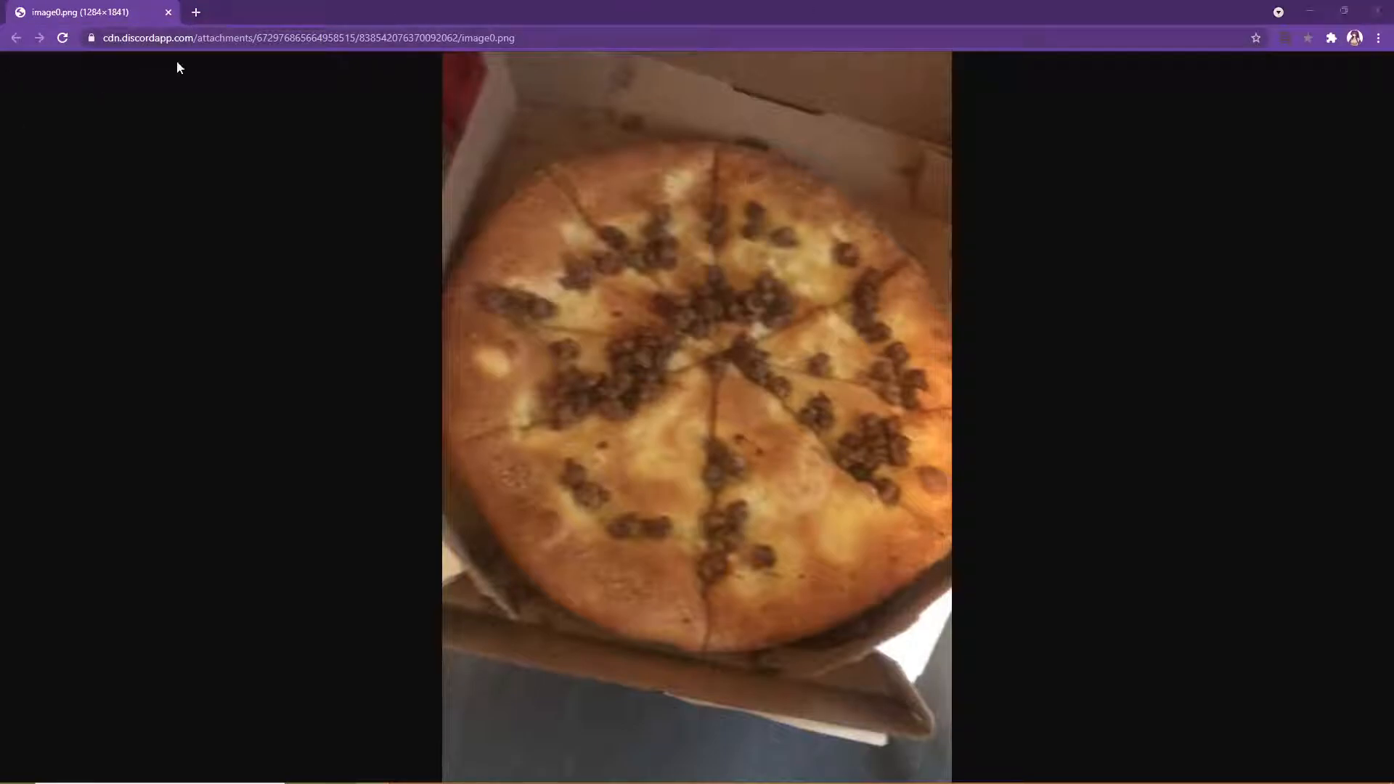
left_click(274, 37)
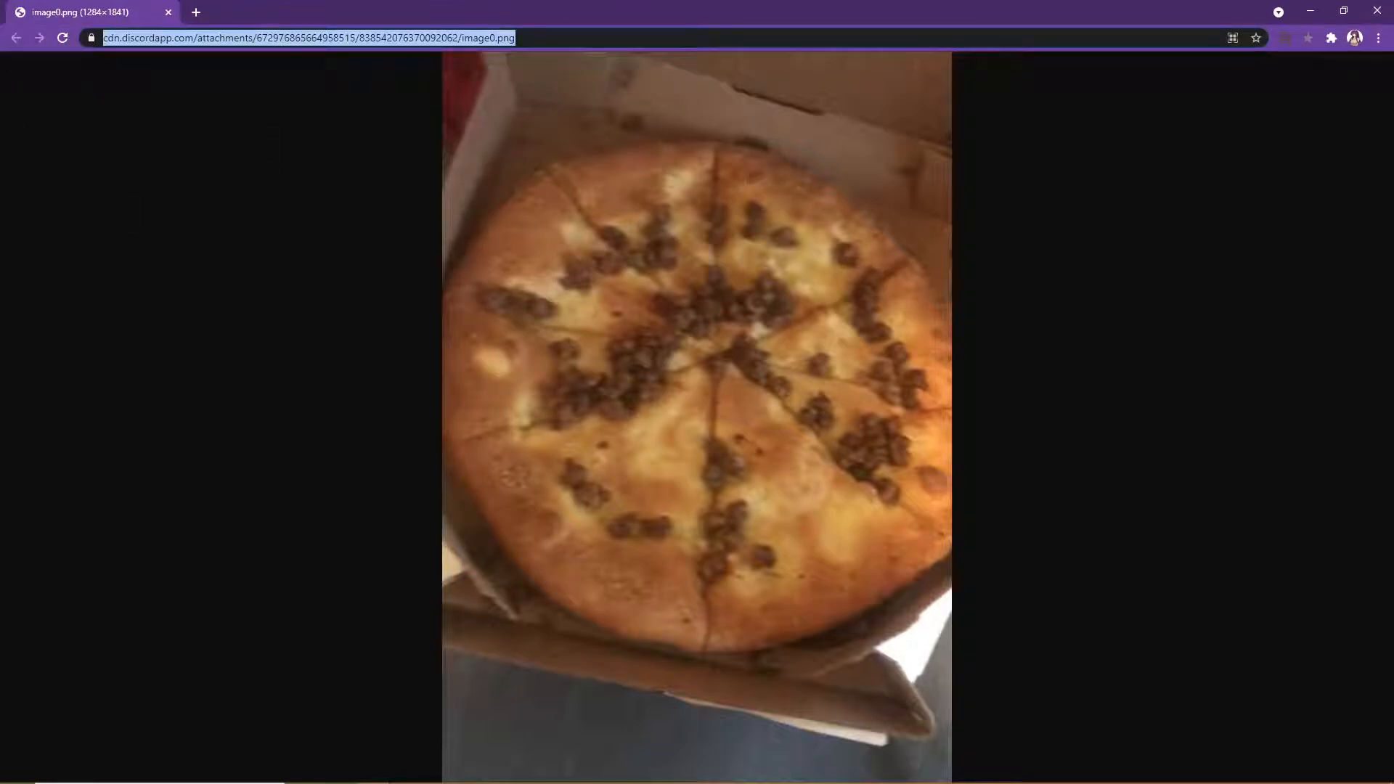
key("alt+Tab")
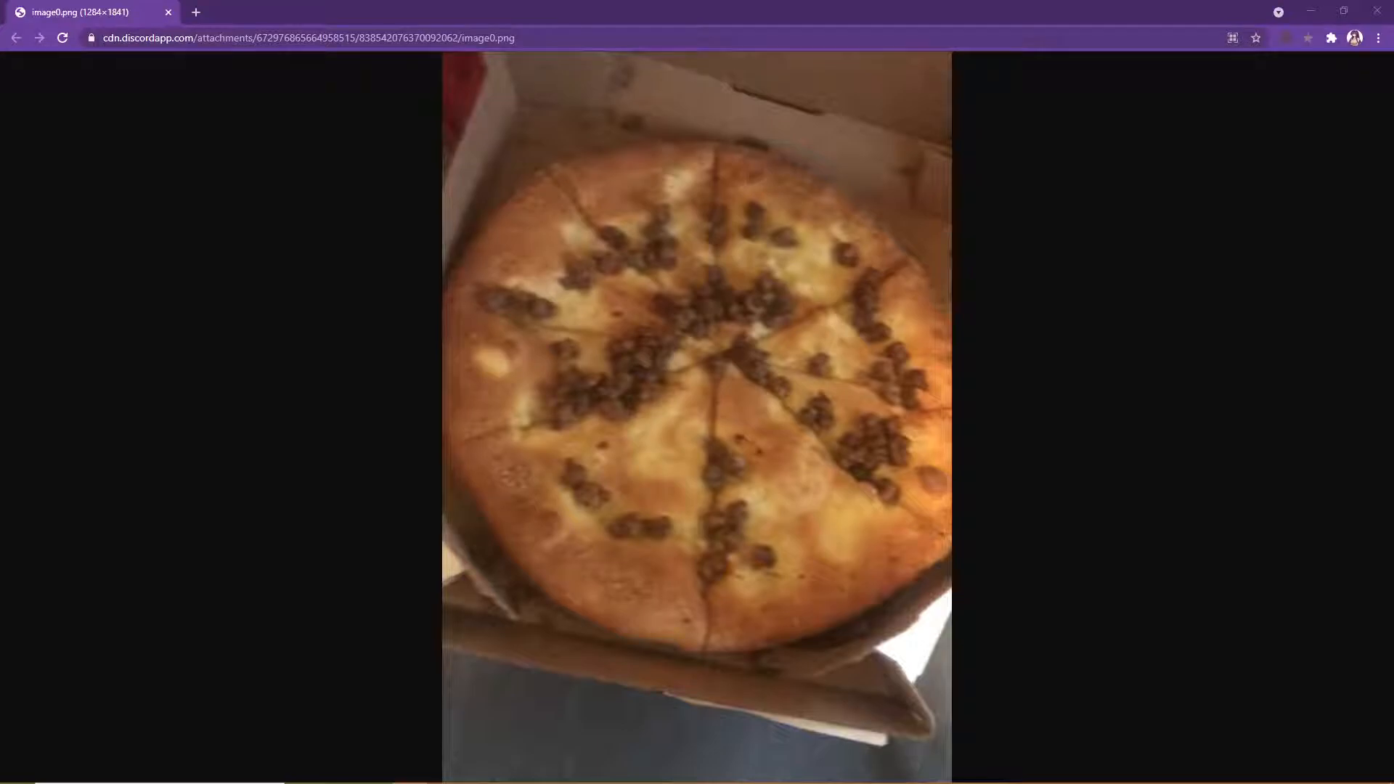